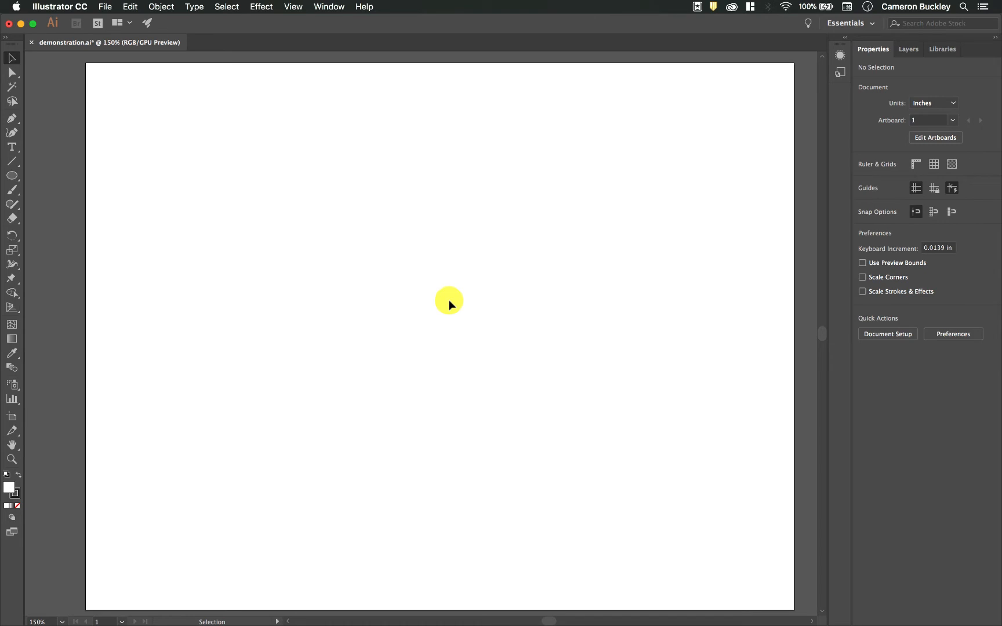
Step: Draw a circle about 4.05 in wide and two smaller circles overlapping its upper part, the upper-right one about 3.06 in wide
left_click(11, 175)
left_click_drag(329, 191, 586, 397)
left_click_drag(298, 97, 492, 240)
left_click_drag(637, 80, 460, 277)
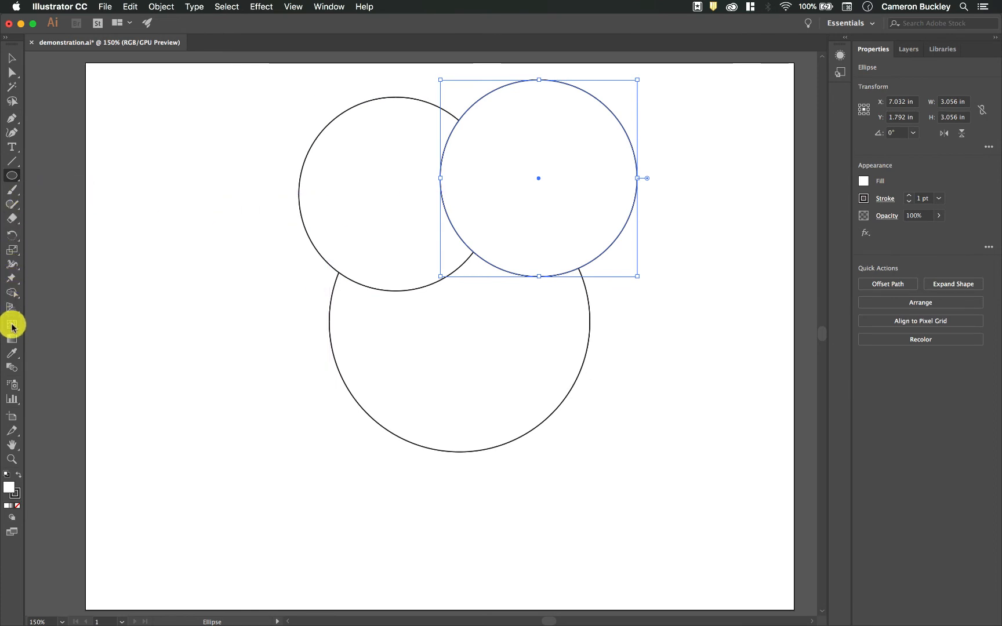
Step: Select all three circles and use Shape Builder to merge the regions where the upper-left circle overlaps the large circle
left_click(14, 293)
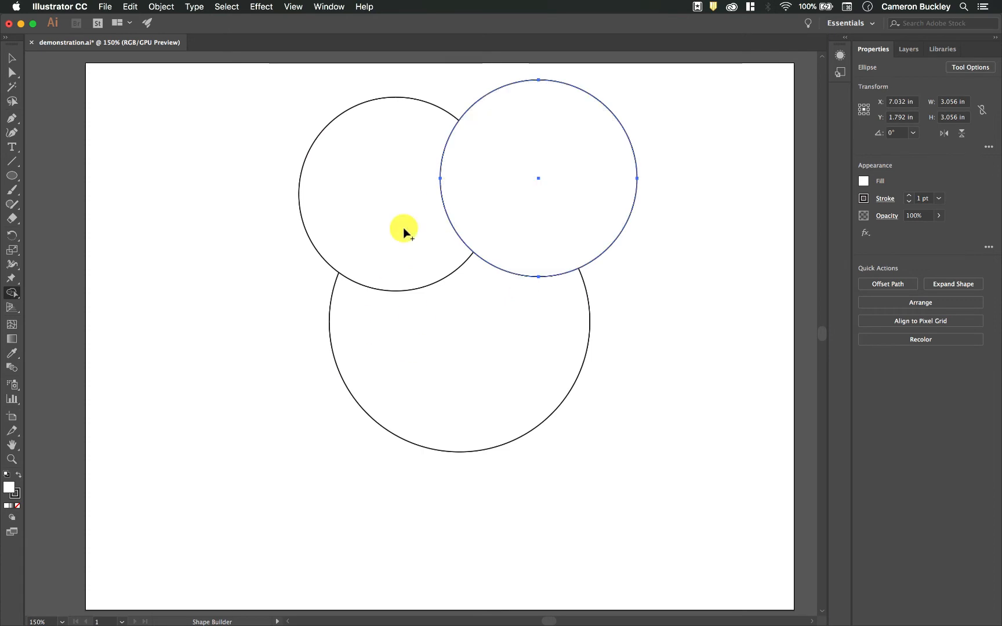
key("super")
key("super+a")
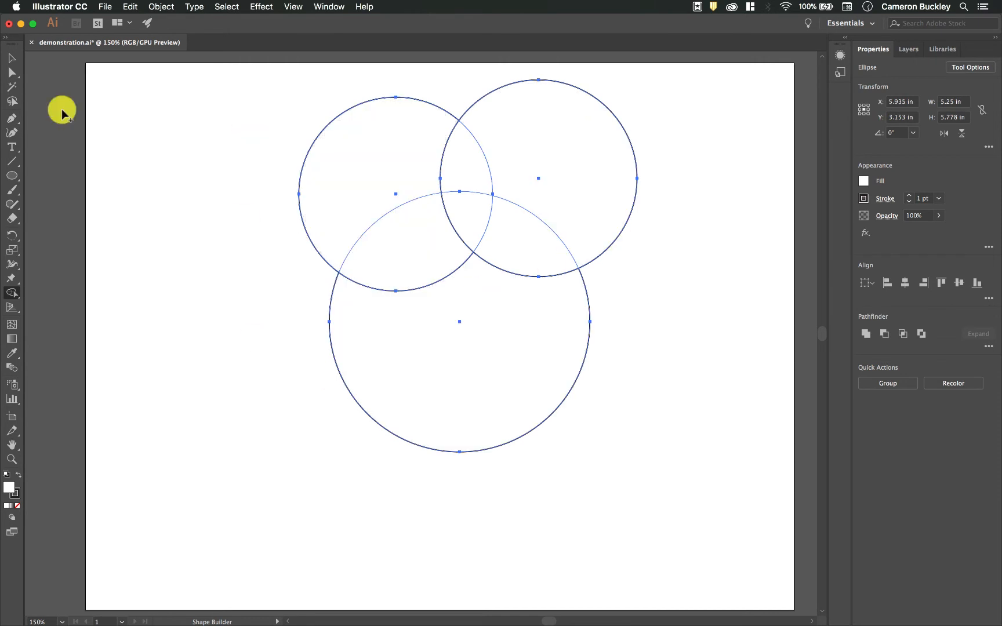
left_click(11, 58)
left_click_drag(156, 123, 675, 376)
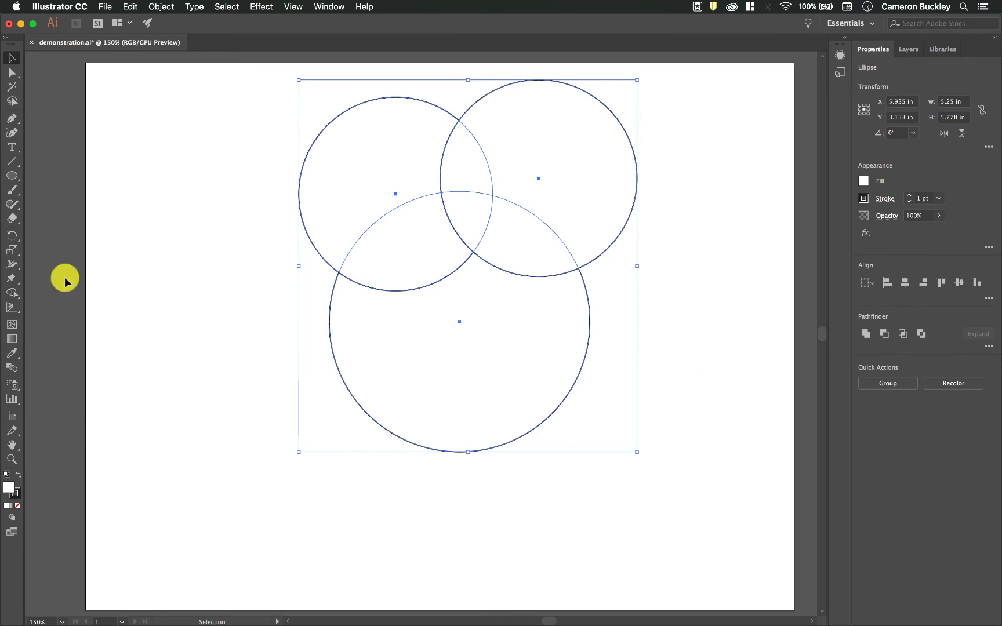
left_click(12, 293)
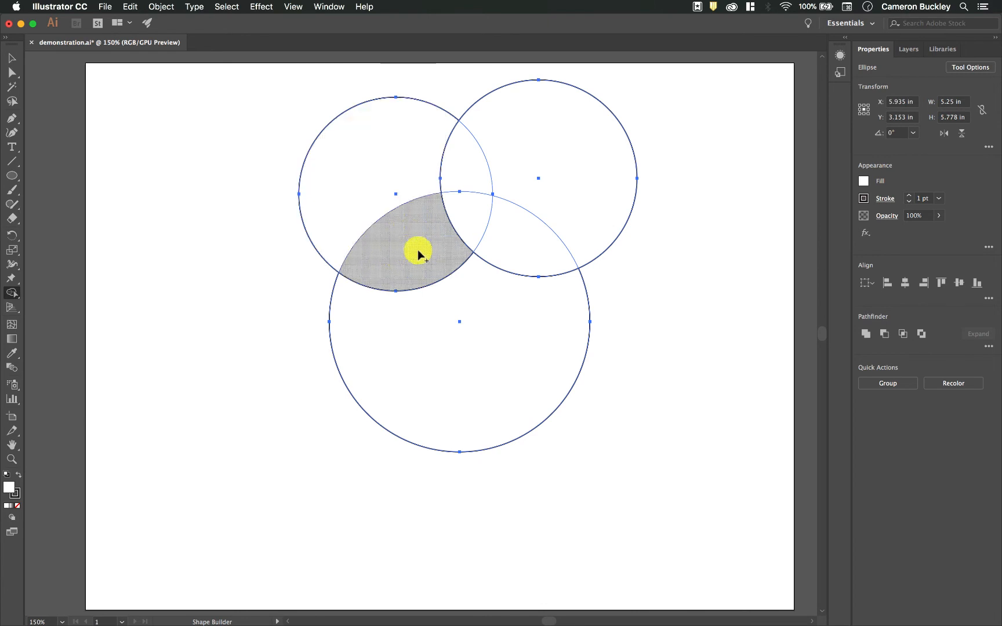
mouse_move(462, 221)
left_mouse_down()
mouse_move(420, 245)
mouse_move(470, 213)
left_mouse_up()
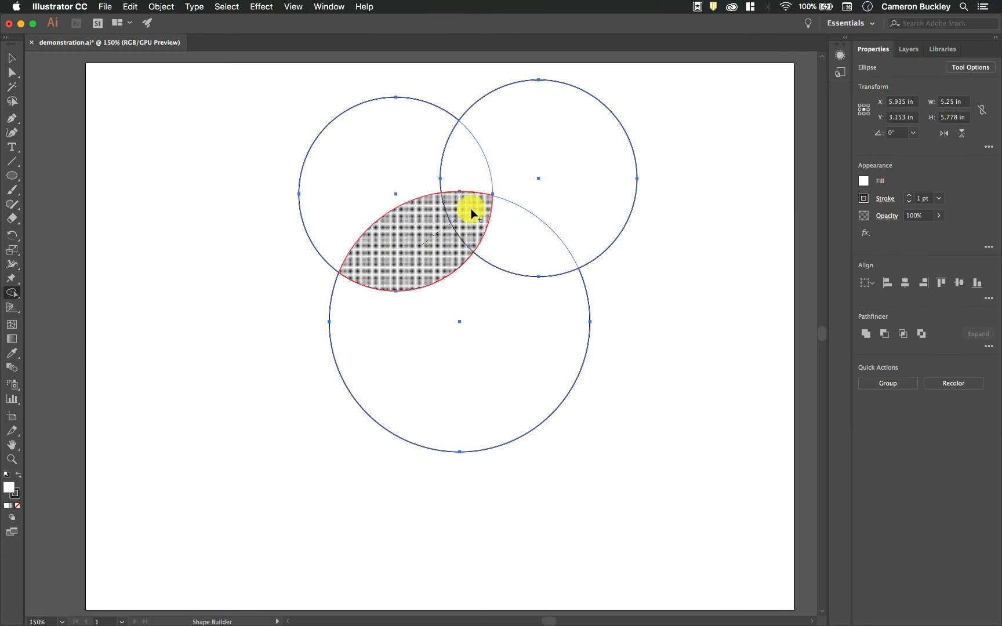
left_click_drag(471, 211, 469, 211)
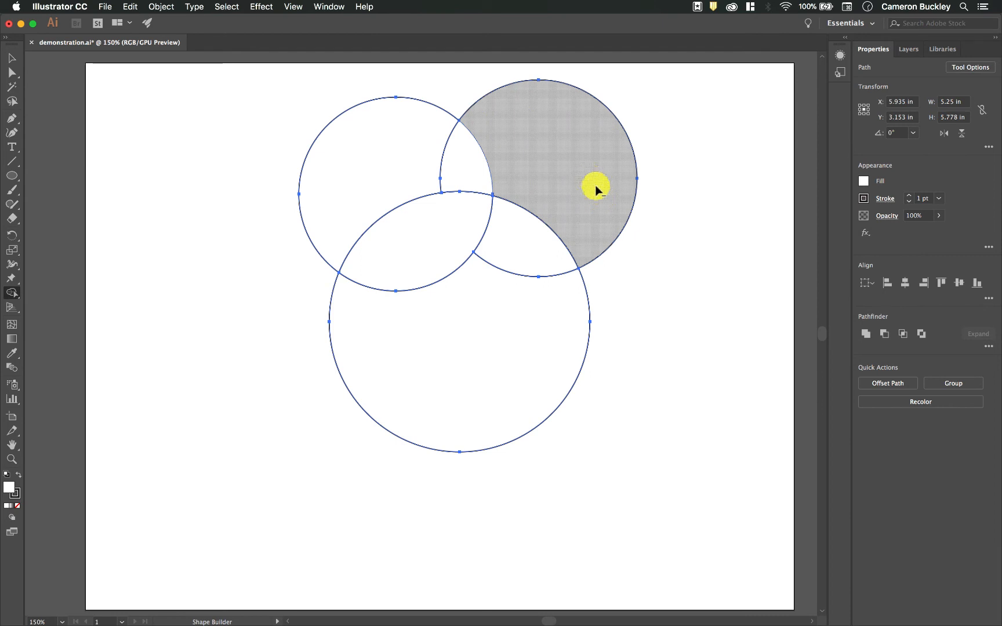
Step: Remove the parts of the two upper circles that lie outside the large circle with Shape Builder
left_click(600, 199, "alt")
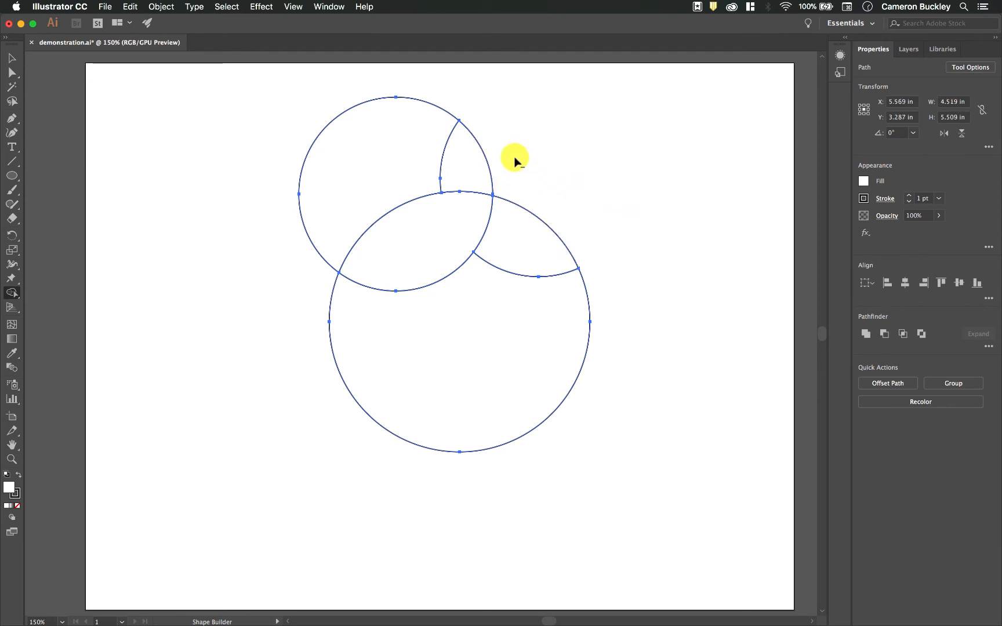
left_click(371, 176, "alt")
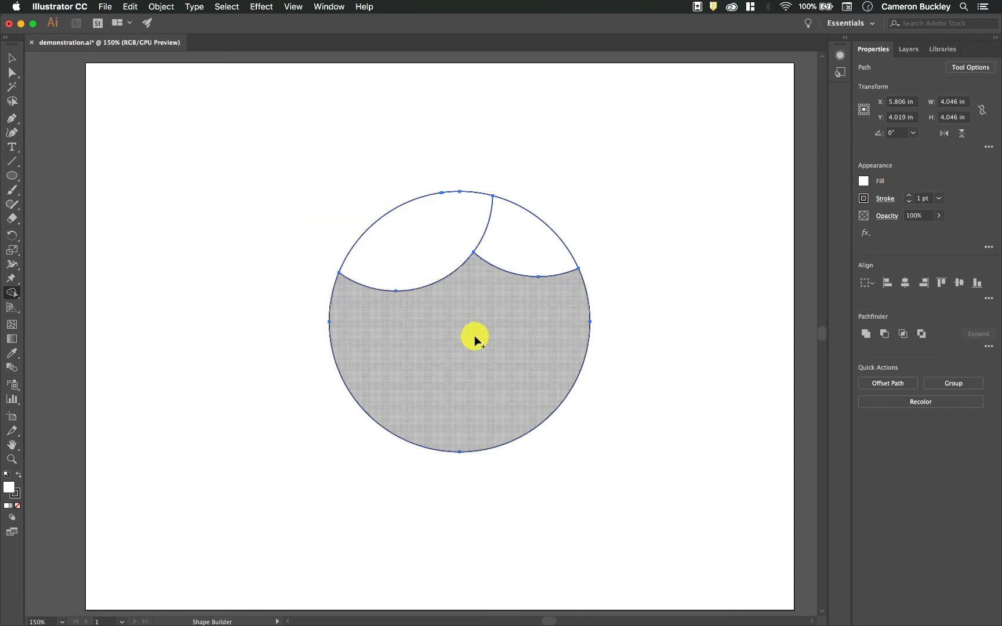
left_click(11, 58)
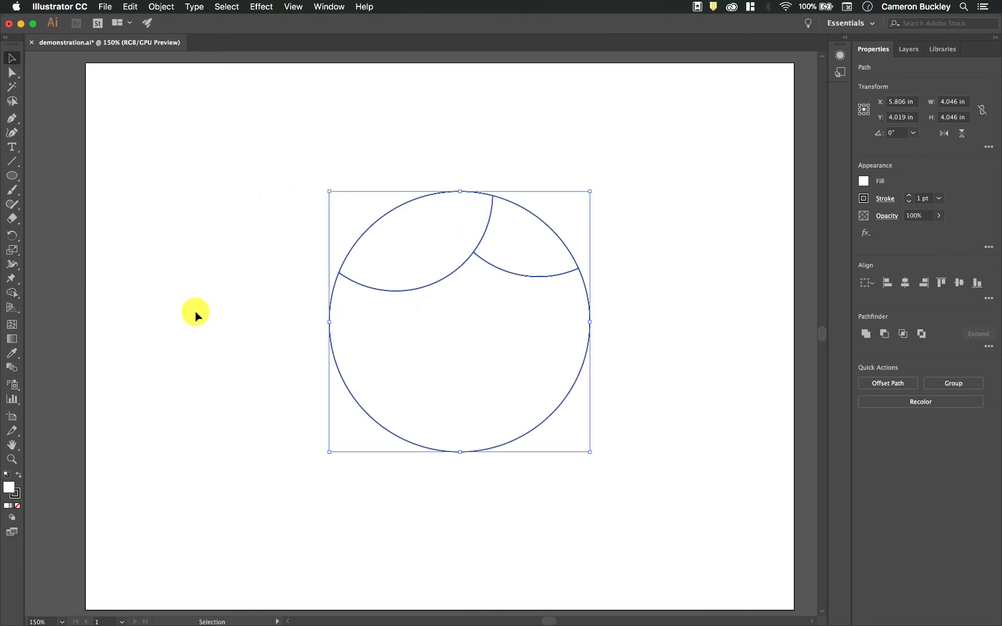
Step: Draw two overlapping circles over the large circle's lower part, about 2.82 in and 1.82 in wide
left_click(11, 176)
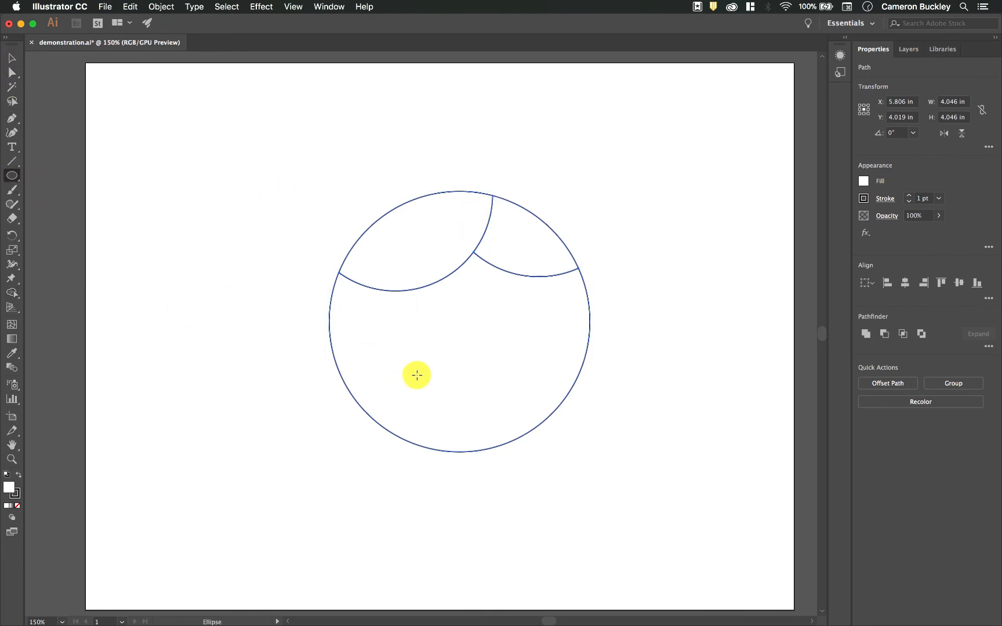
left_click_drag(413, 356, 595, 496)
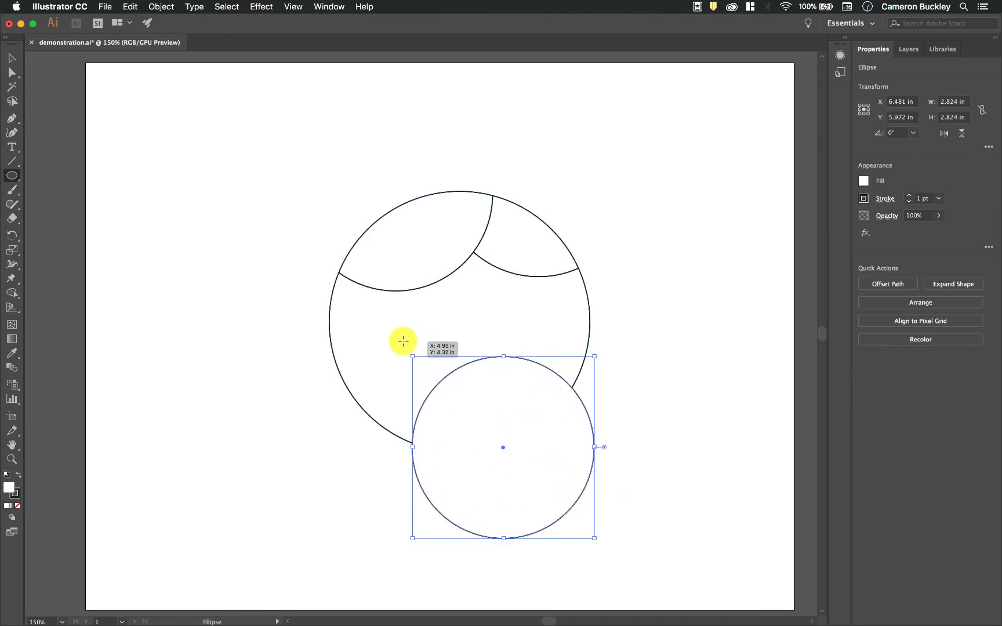
mouse_move(399, 336)
left_mouse_down()
mouse_move(528, 395)
mouse_move(532, 380)
mouse_move(497, 370)
mouse_move(516, 369)
left_mouse_up()
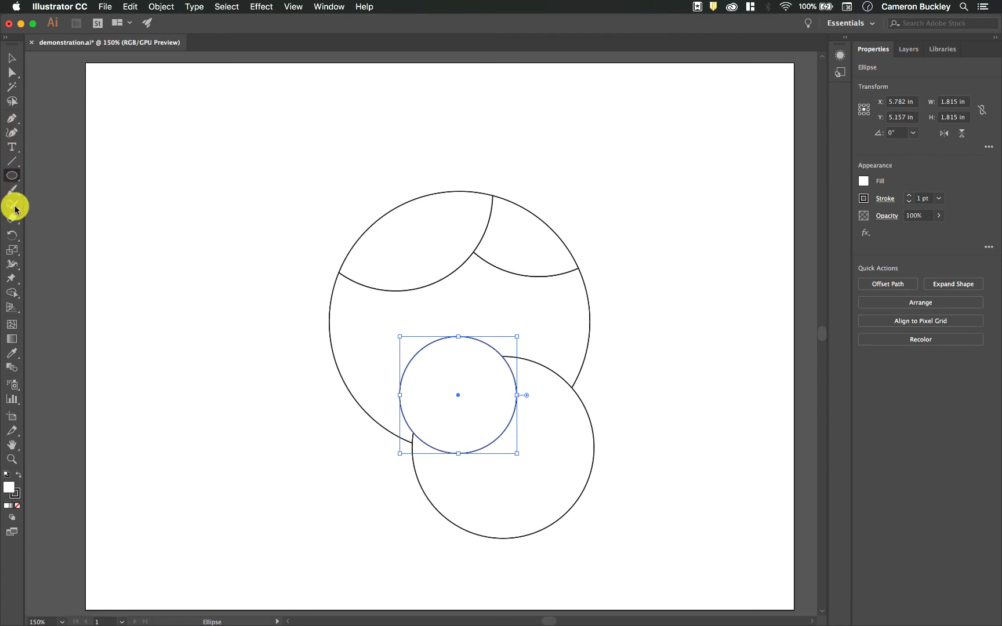
Step: Select all artwork and use Shape Builder to merge the lower circle's regions that lie inside the large circle
left_click(12, 293)
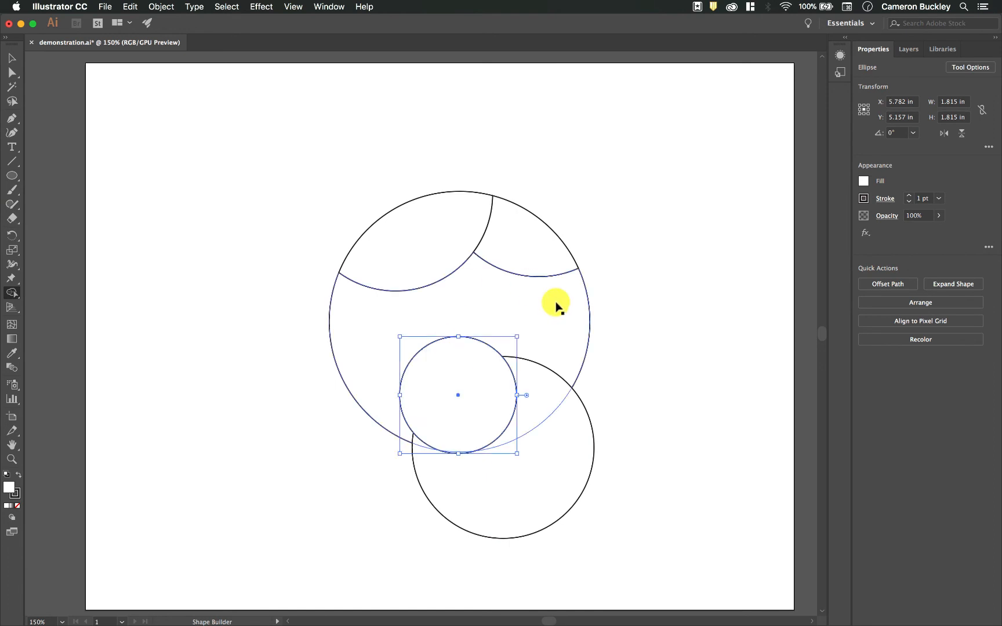
key("super+a")
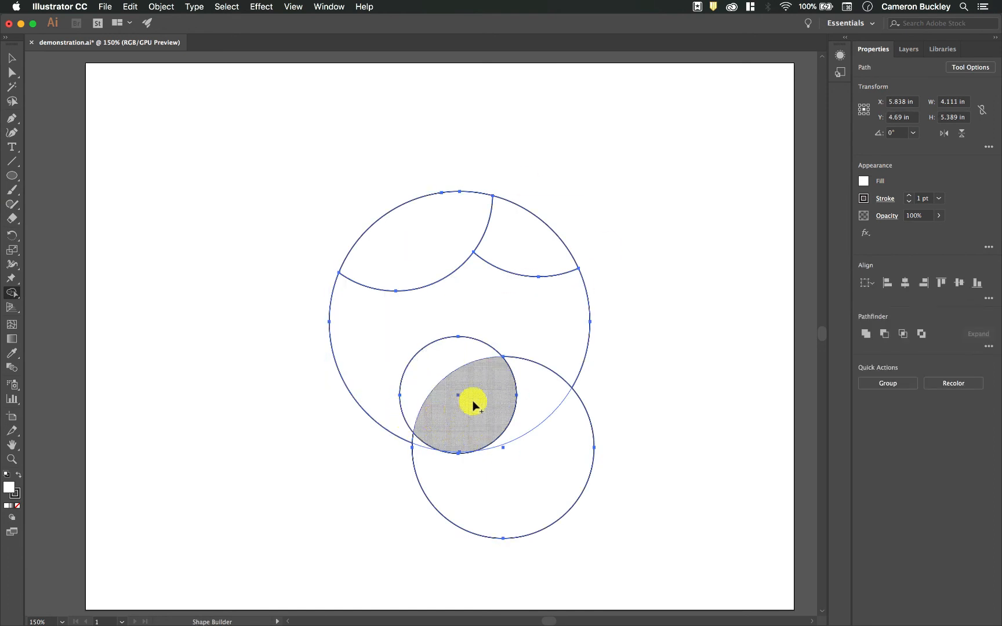
left_click_drag(546, 390, 420, 444)
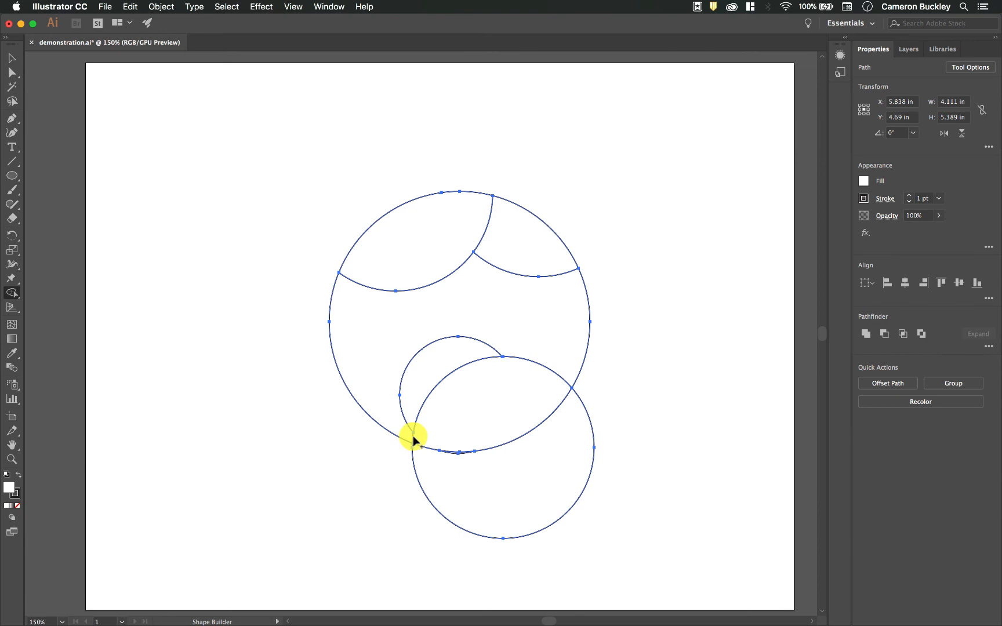
Step: Remove the lower circle's area outside the large circle and the leftover slivers, leaving a crescent mouth
scroll(381, 440, "up", 5)
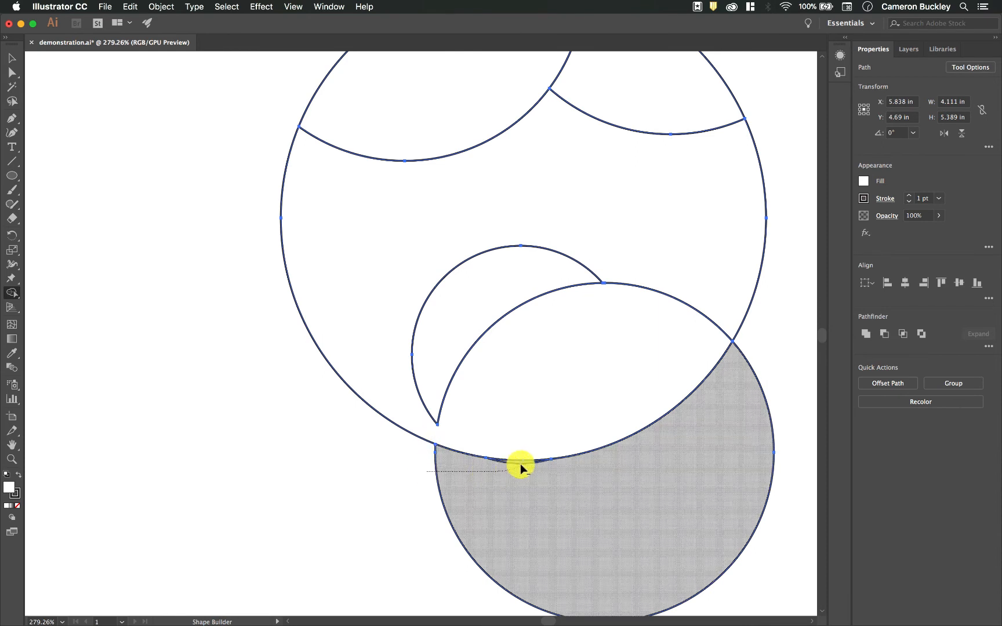
left_click(521, 461, "alt")
left_click(712, 322, "alt")
left_click(440, 430, "alt")
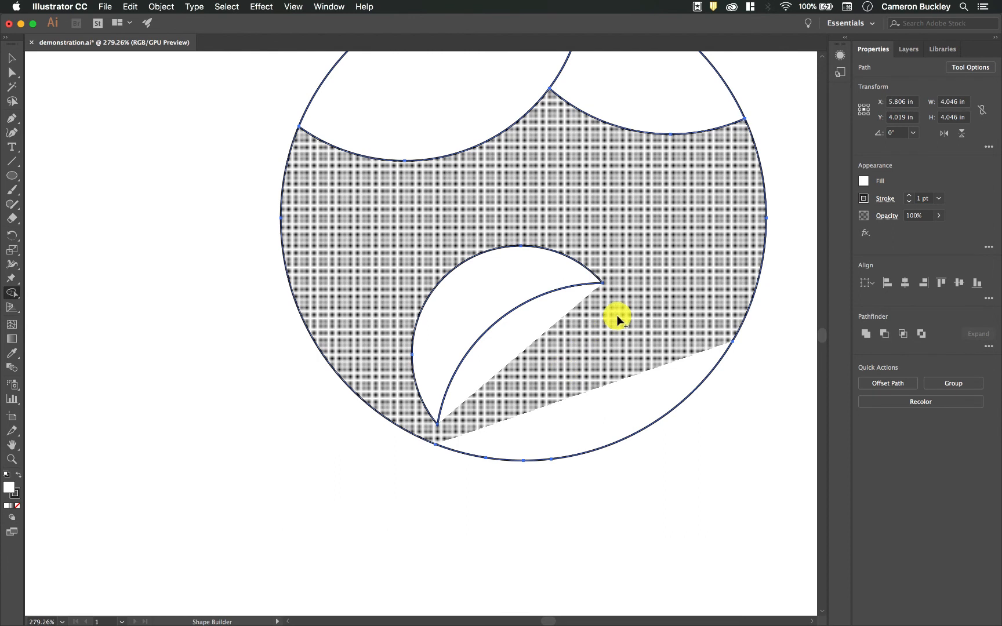
Step: Merge the main face region with the area below the crescent mouth, and deselect the artwork
mouse_move(666, 206)
left_mouse_down()
mouse_move(663, 283)
mouse_move(533, 334)
mouse_move(512, 369)
mouse_move(580, 430)
left_mouse_up()
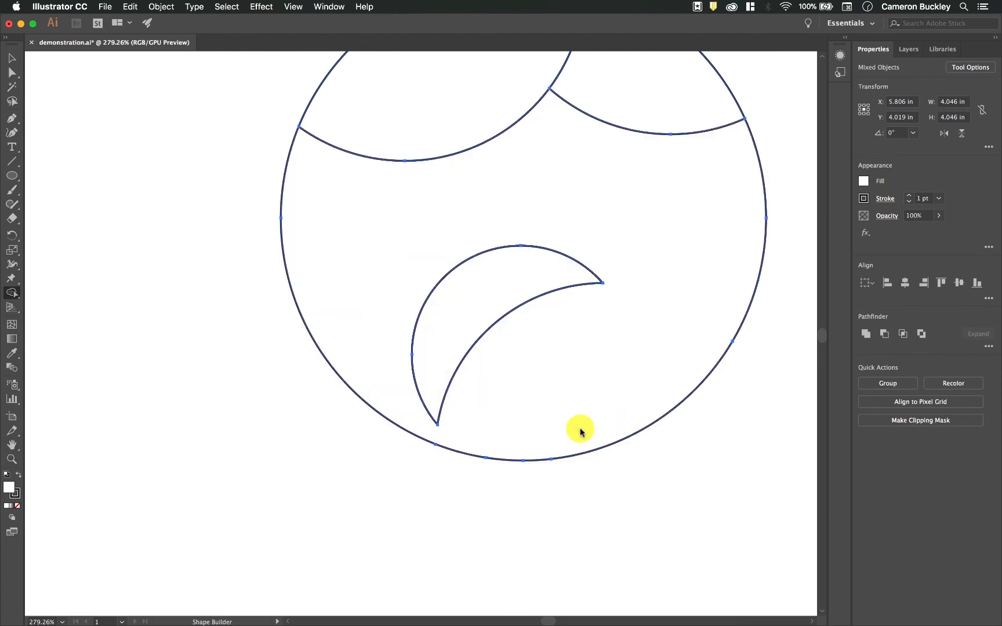
key("v")
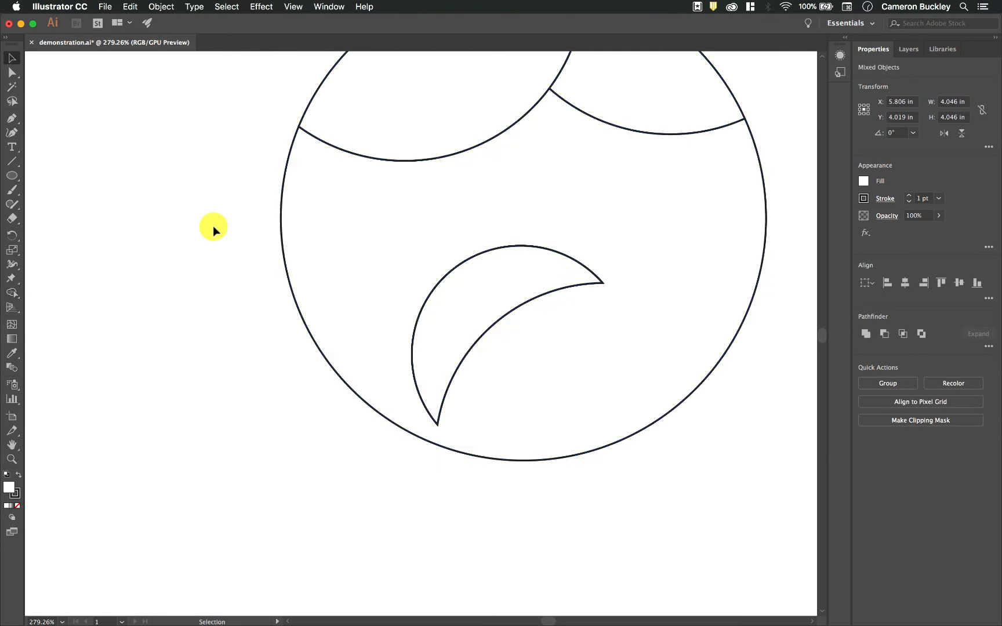
left_click(213, 231)
Step: Draw an eye circle at the face's left side and a circle about 0.23 in wide overlapping its upper edge
left_click(12, 176)
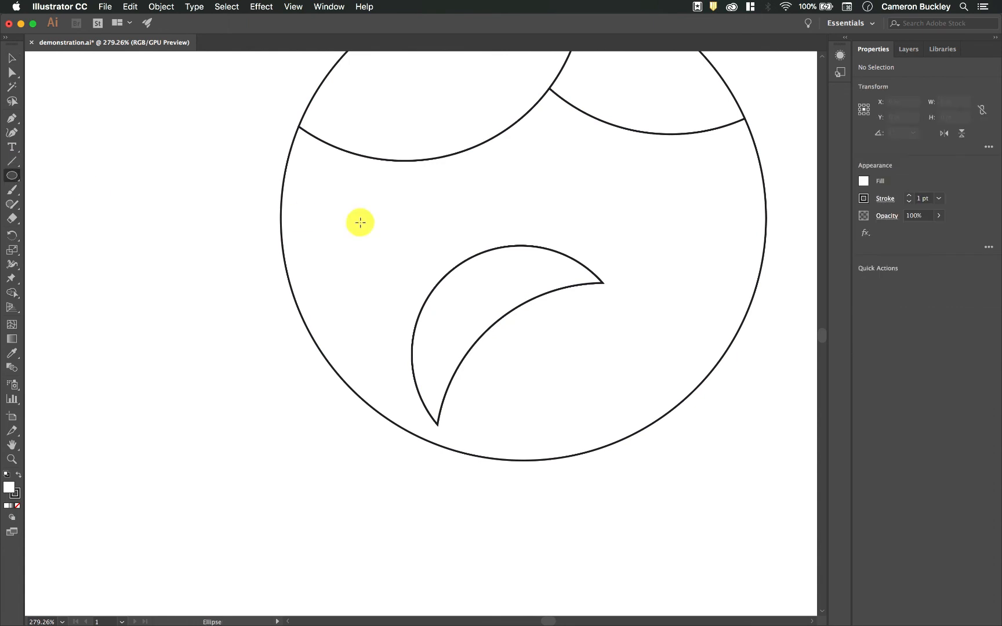
left_click_drag(320, 203, 387, 242)
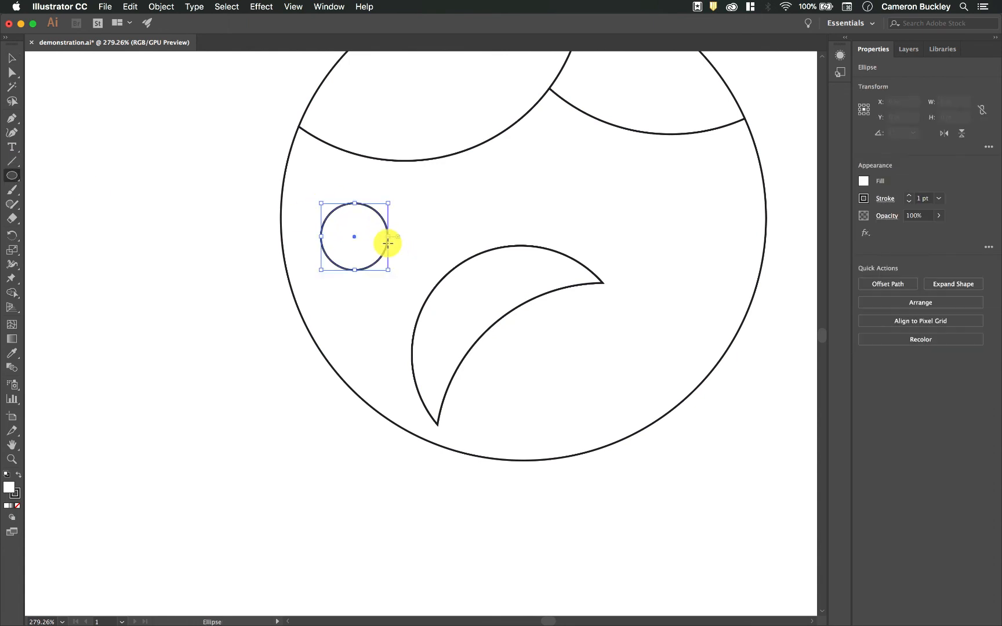
left_click_drag(339, 188, 369, 204)
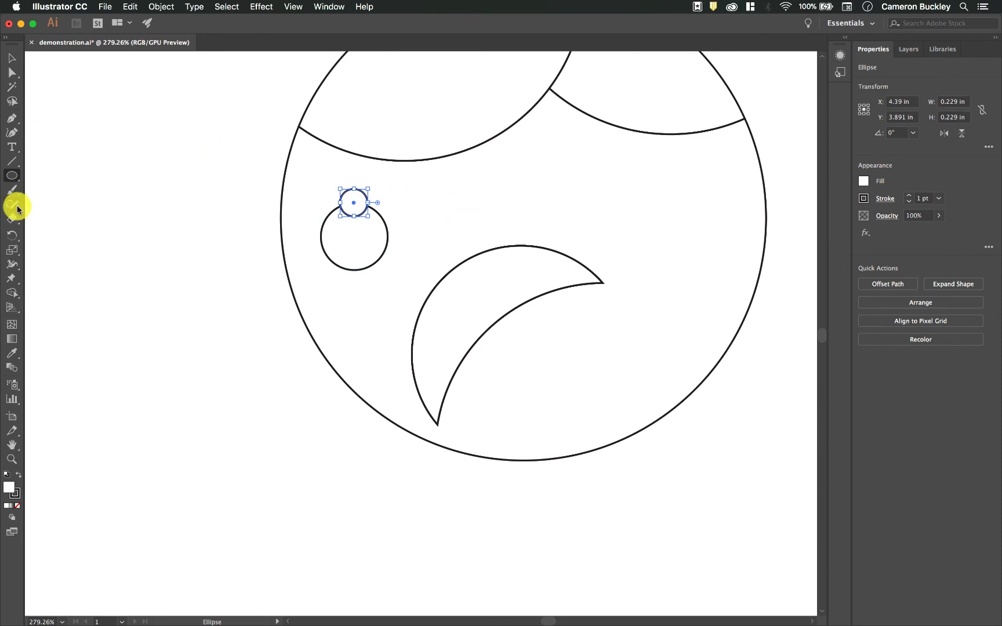
Step: Select all artwork and merge the small overlapping circle into the face with Shape Builder, cutting a notch in the eye
left_click(14, 292)
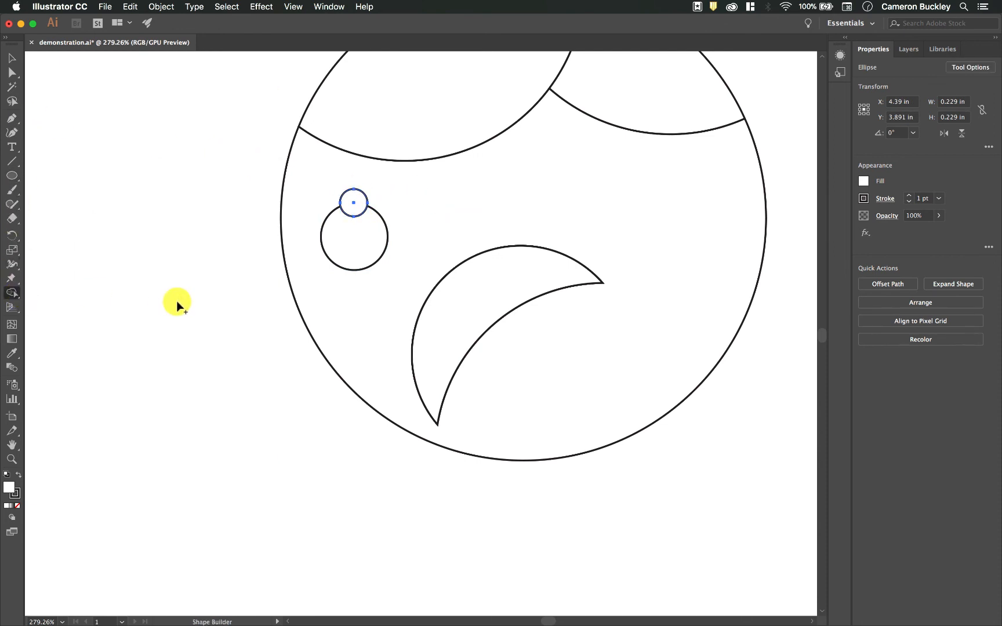
key("super+a")
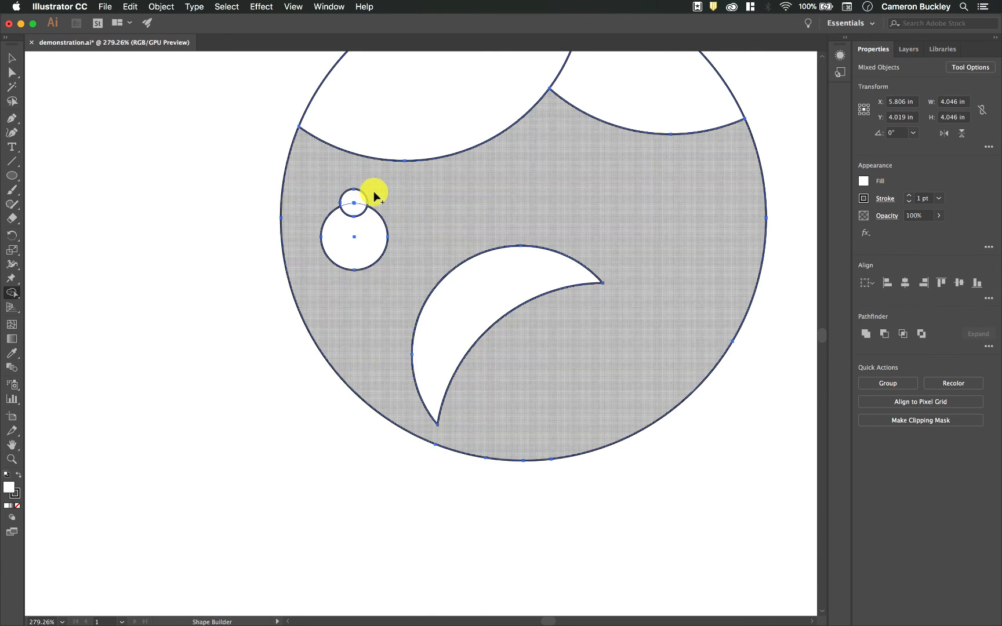
left_click_drag(381, 191, 349, 207)
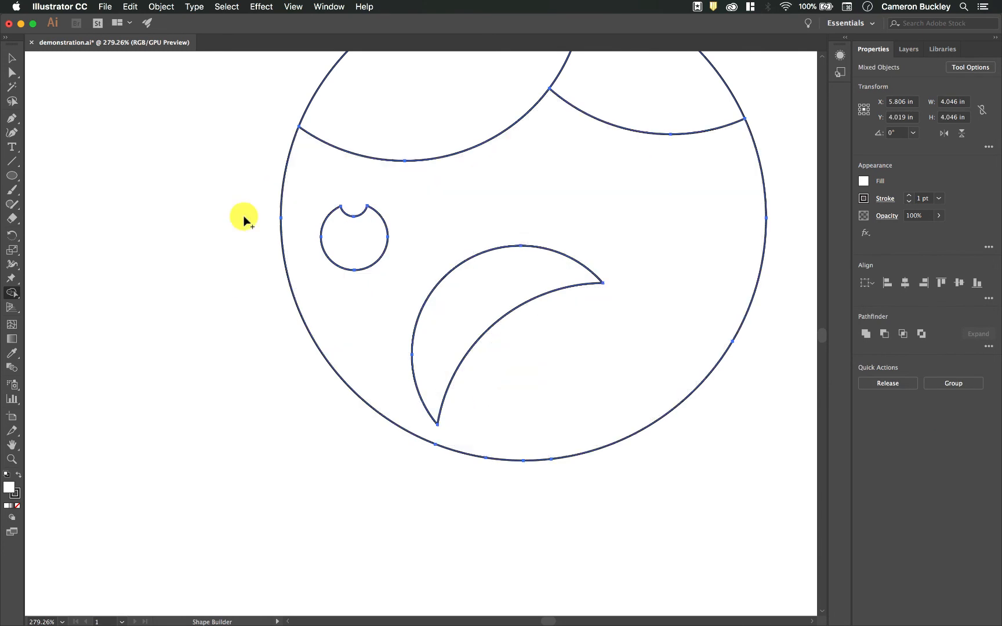
Step: Duplicate the notched eye and place the copy above the mouth, up and to the right of the original
left_click(12, 58)
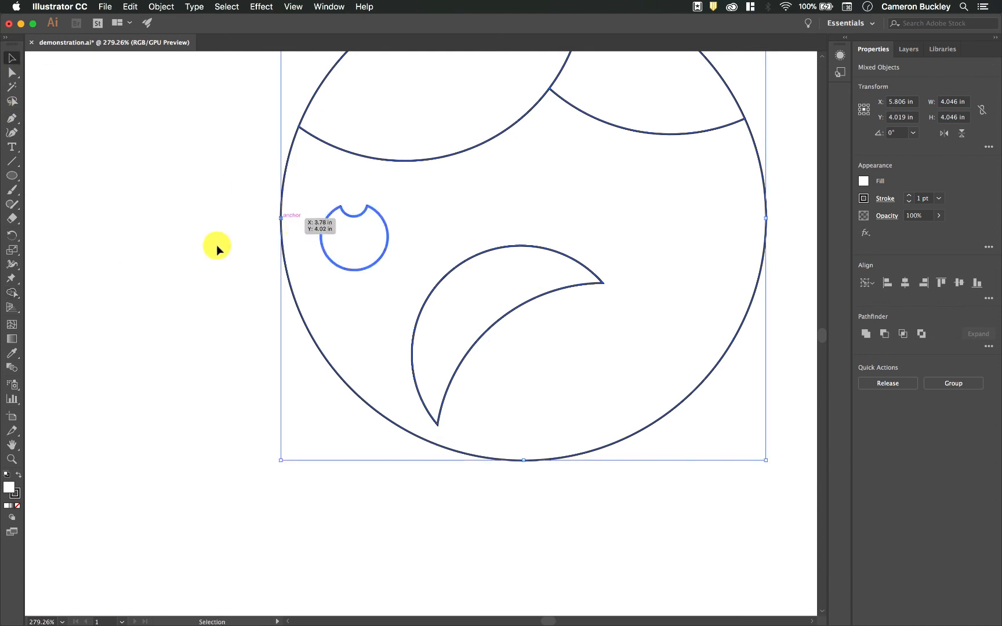
left_click(235, 245)
left_click(361, 218)
left_click_drag(358, 224, 472, 185)
left_click(456, 479)
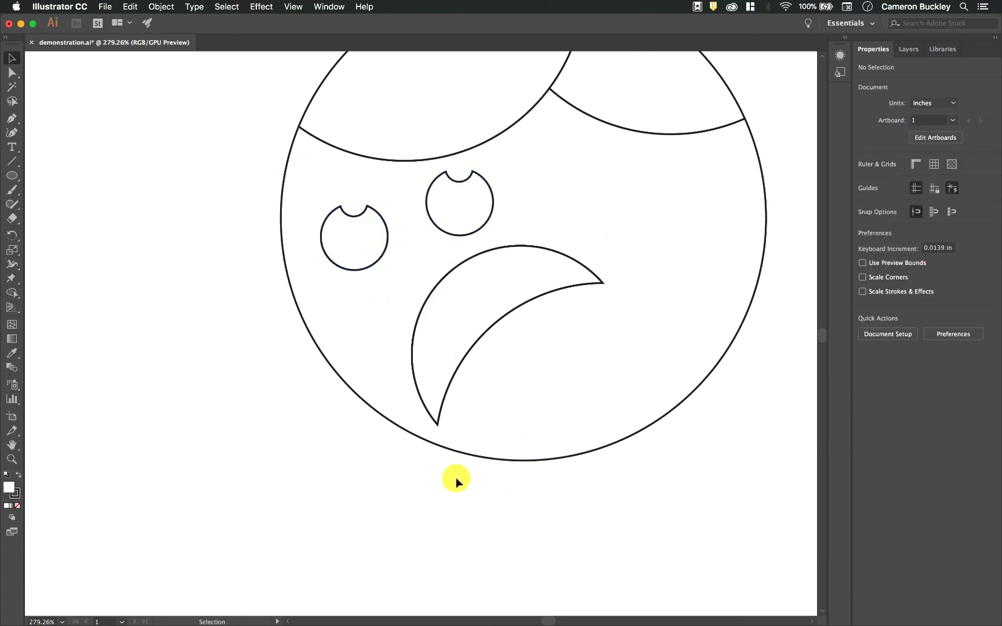
scroll(457, 481, "up", 5)
scroll(457, 481, "right", 4)
scroll(455, 478, "up", 2)
scroll(456, 477, "right", 2)
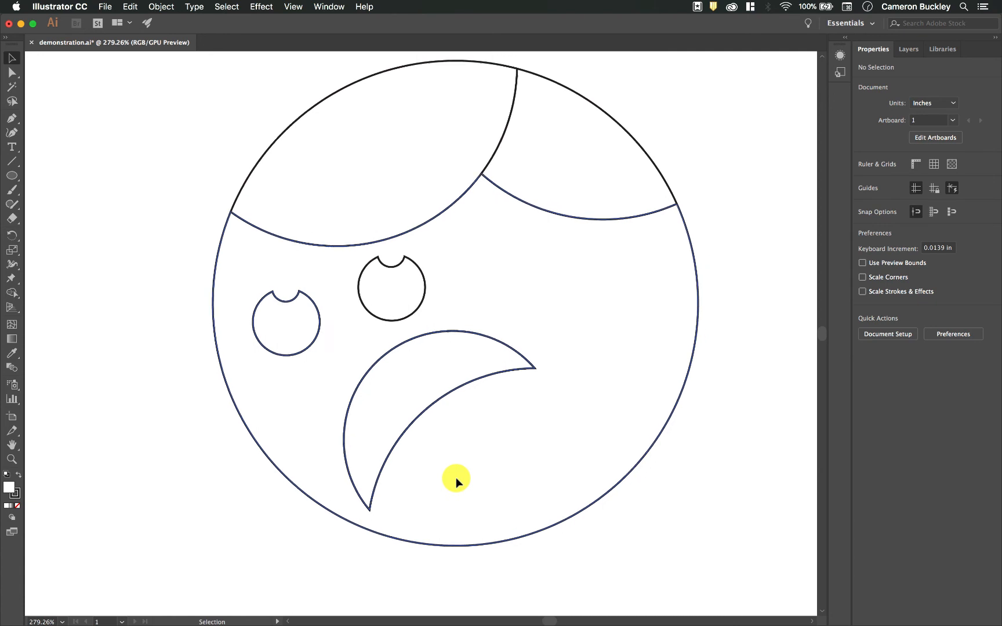
left_click(497, 375)
left_click(655, 369)
scroll(651, 368, "right", 2)
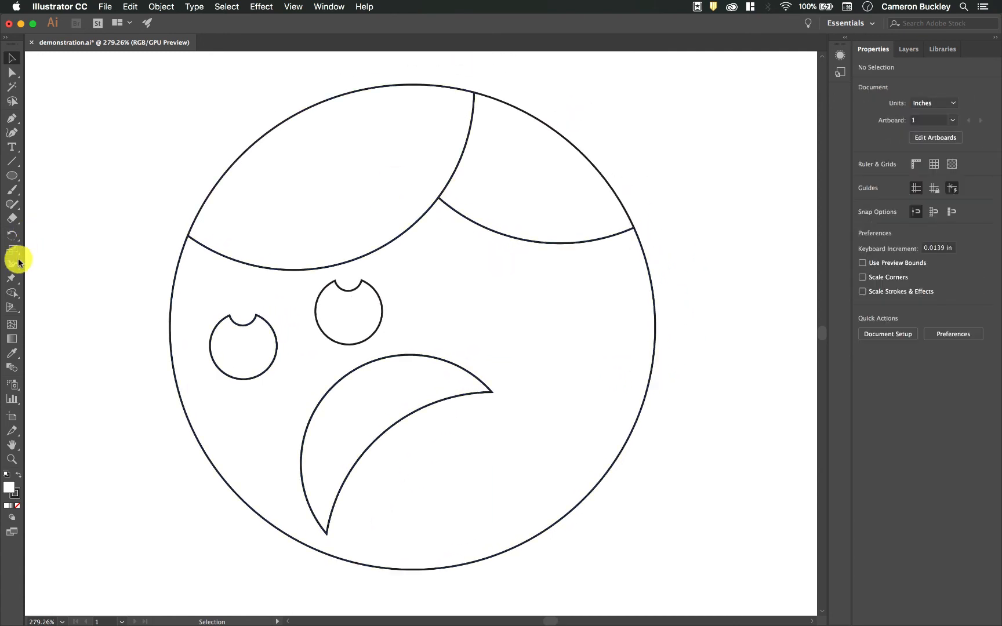
Step: Hide Layer 1, show Layer 2 and select all of its artwork with the Shape Builder tool active
left_click(12, 293)
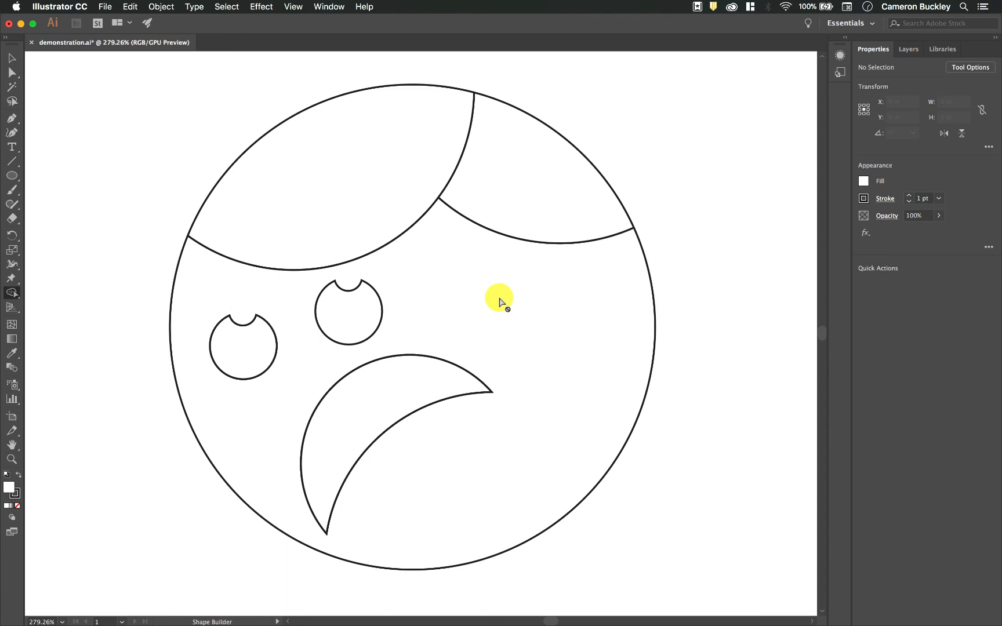
scroll(500, 302, "down", 2)
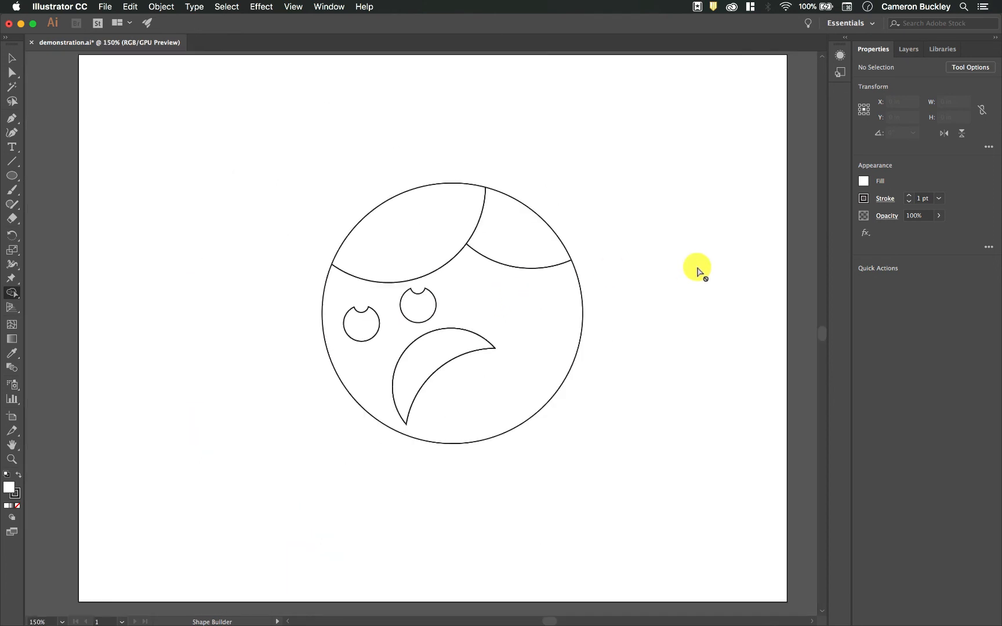
left_click(902, 51)
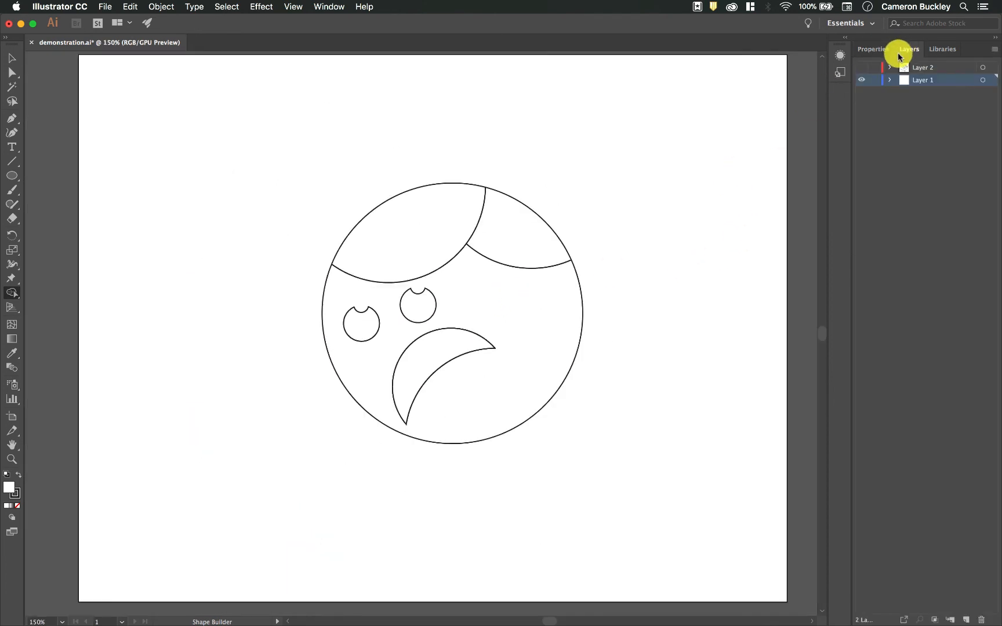
left_click(863, 79)
left_click(862, 68)
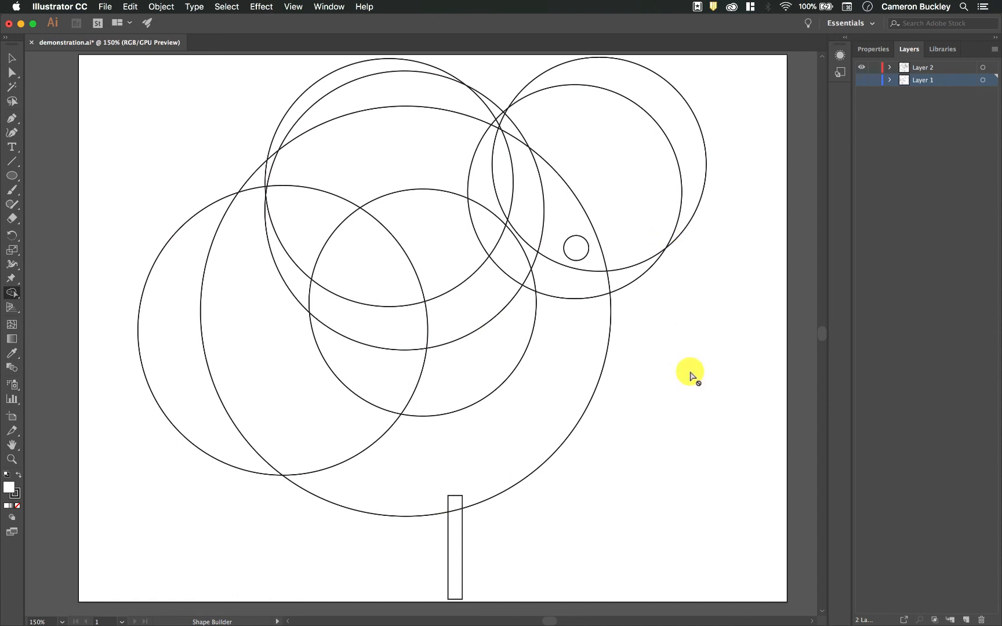
key("super+a")
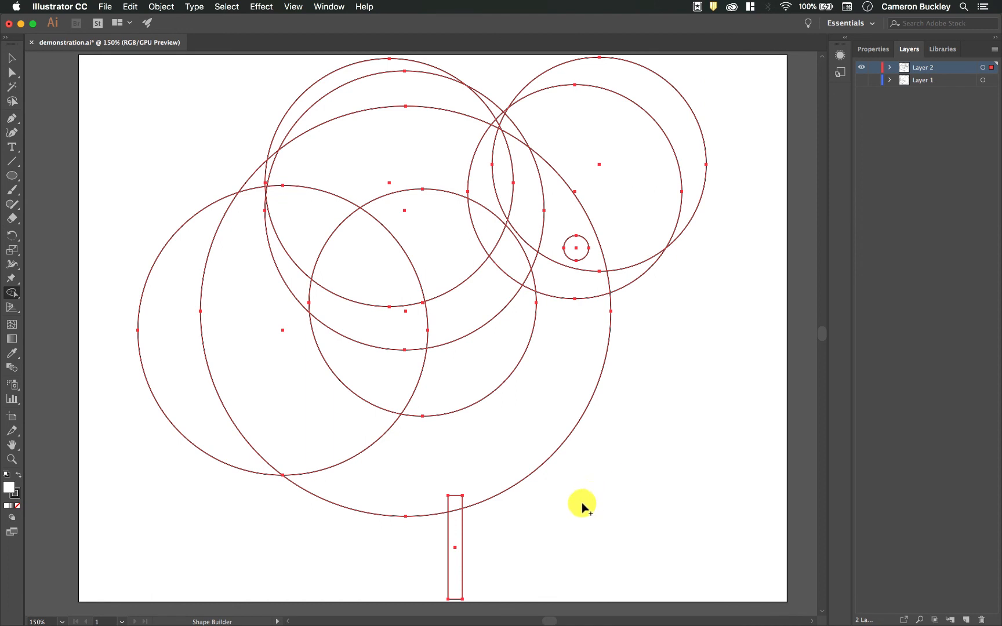
Step: Merge the leg, body, head and beak regions into one bird shape with Shape Builder, and unite the wing's pieces into a crescent
left_click_drag(456, 539, 458, 460)
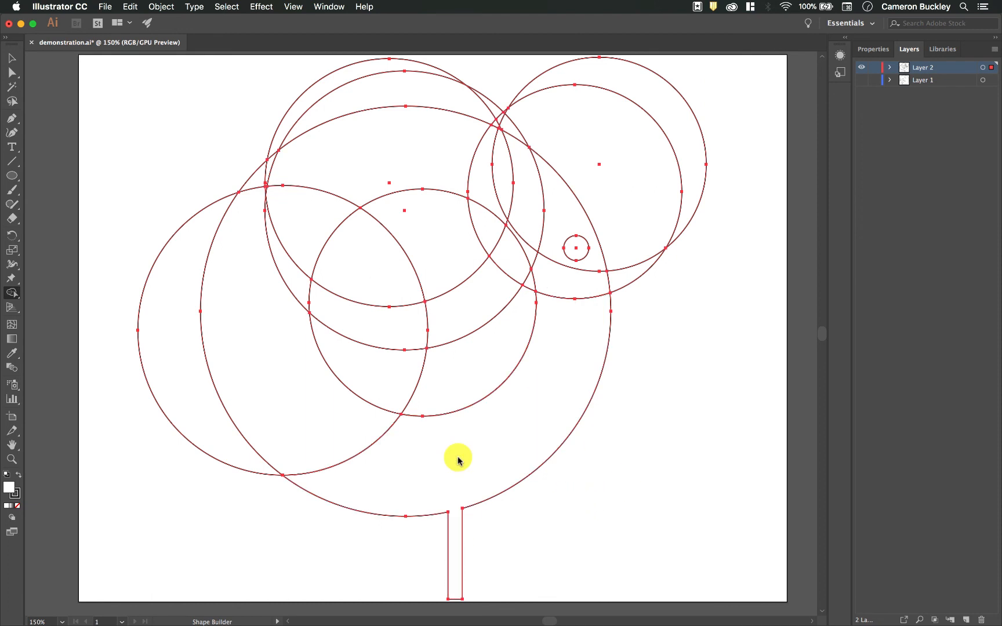
left_click_drag(583, 325, 555, 239)
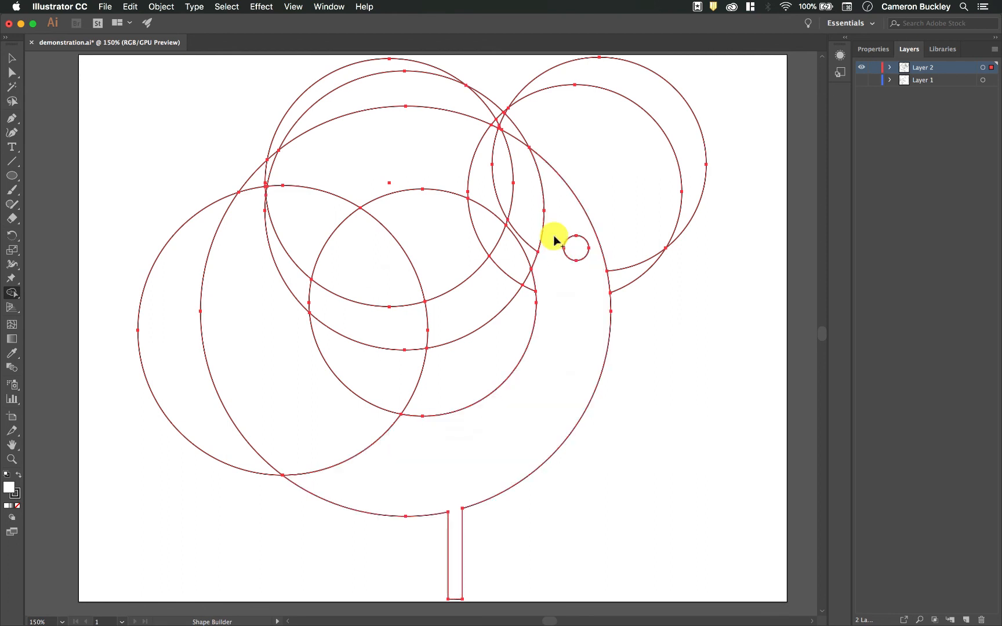
left_click_drag(599, 277, 638, 277)
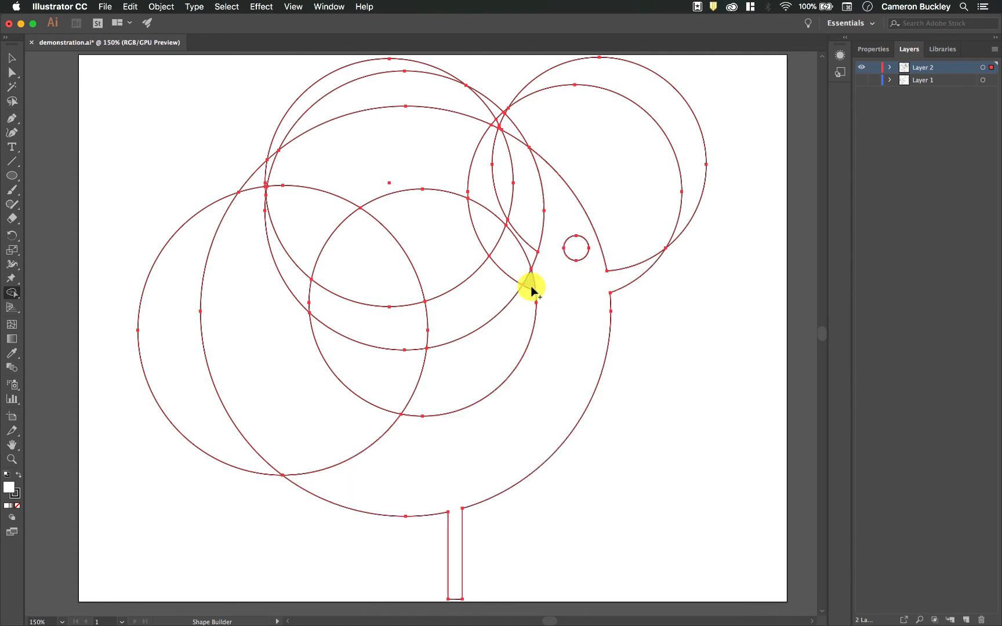
mouse_move(531, 288)
left_mouse_down()
mouse_move(518, 333)
mouse_move(419, 388)
mouse_move(371, 370)
left_mouse_up()
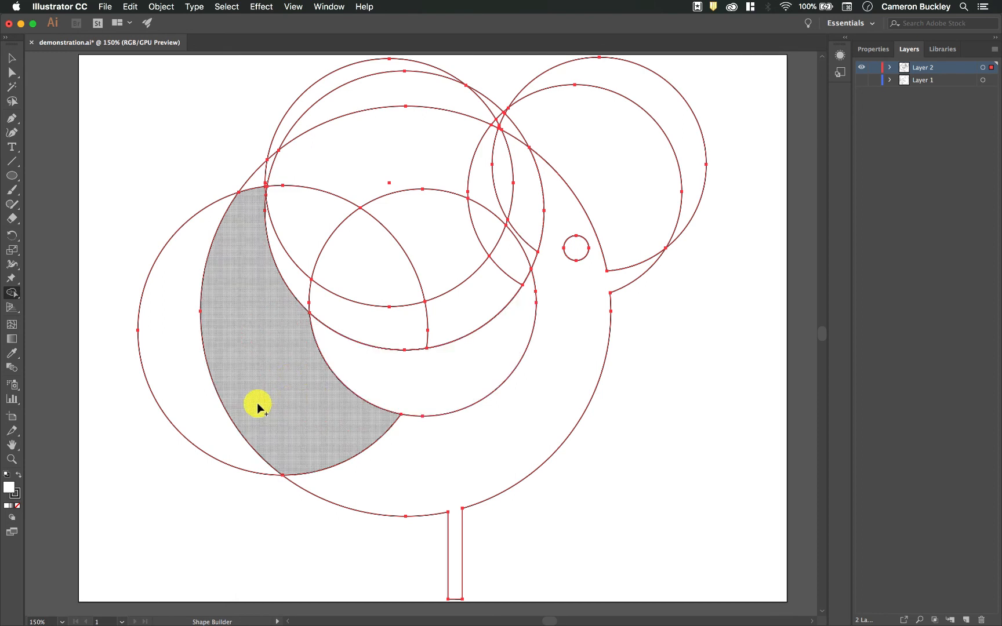
Step: Delete the surplus circle regions behind the tail, above the wing and around the head and beak with Shape Builder, keeping only the bird
mouse_move(215, 404)
left_mouse_down()
mouse_move(266, 346)
mouse_move(275, 285)
mouse_move(316, 173)
mouse_move(285, 163)
mouse_move(253, 182)
mouse_move(300, 125)
left_mouse_up()
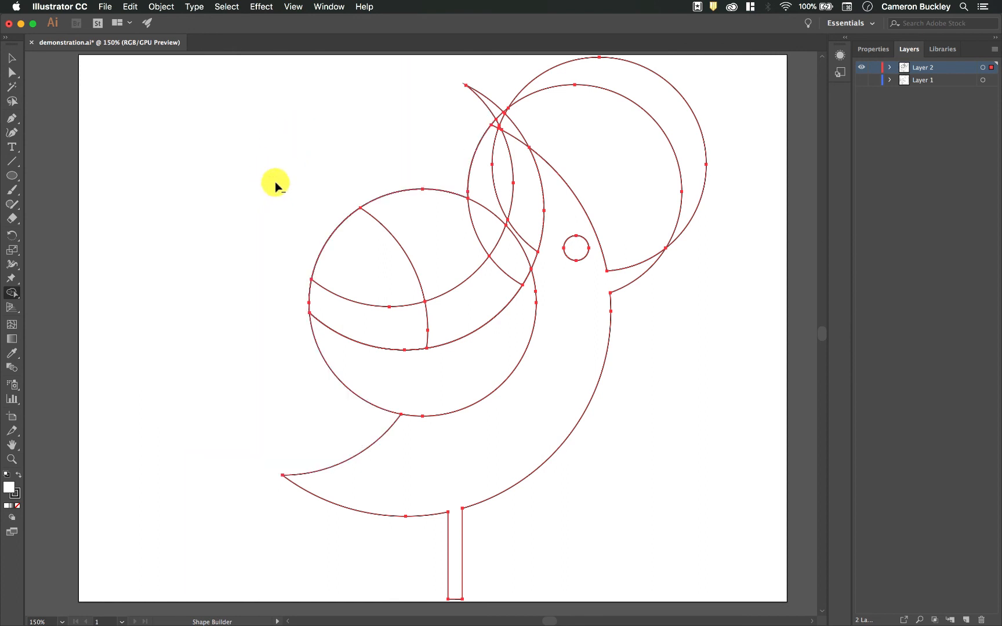
mouse_move(285, 279)
left_mouse_down()
mouse_move(336, 295)
mouse_move(375, 294)
mouse_move(442, 201)
mouse_move(458, 271)
mouse_move(508, 258)
mouse_move(502, 231)
mouse_move(488, 230)
mouse_move(501, 172)
left_mouse_up()
mouse_move(492, 116)
left_mouse_down()
mouse_move(523, 93)
mouse_move(509, 119)
left_mouse_up()
left_click(528, 88, "alt")
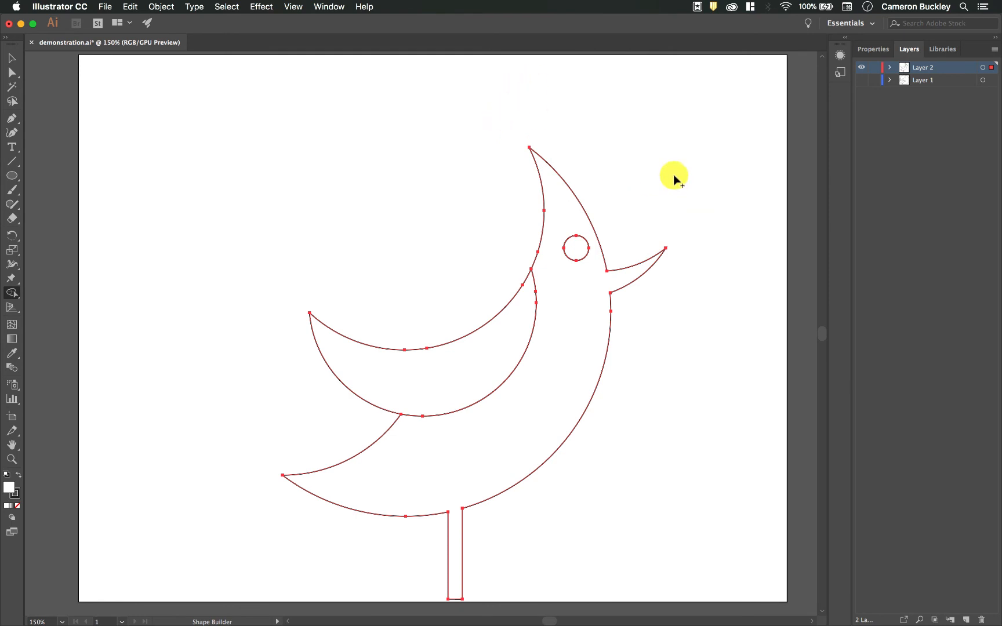
Step: Move the whole bird, including its eye, up and to the left on the artboard
left_click(11, 58)
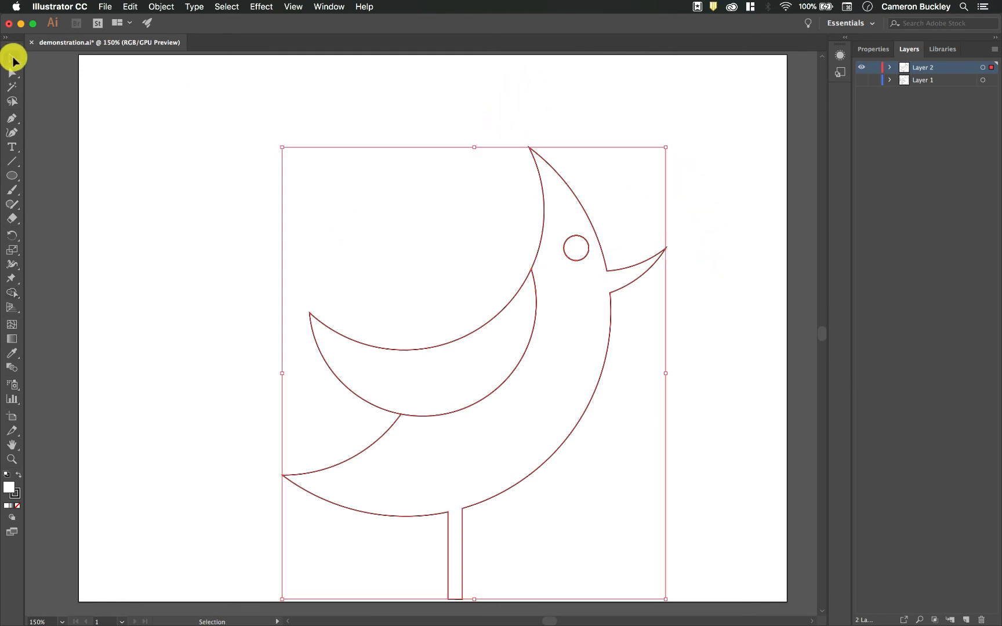
left_click_drag(596, 239, 497, 172)
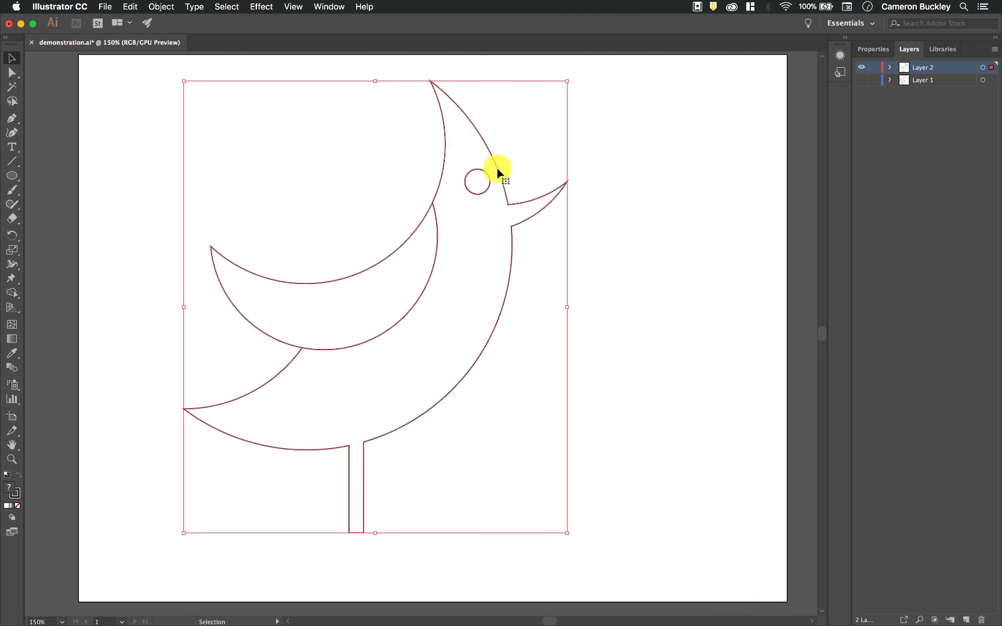